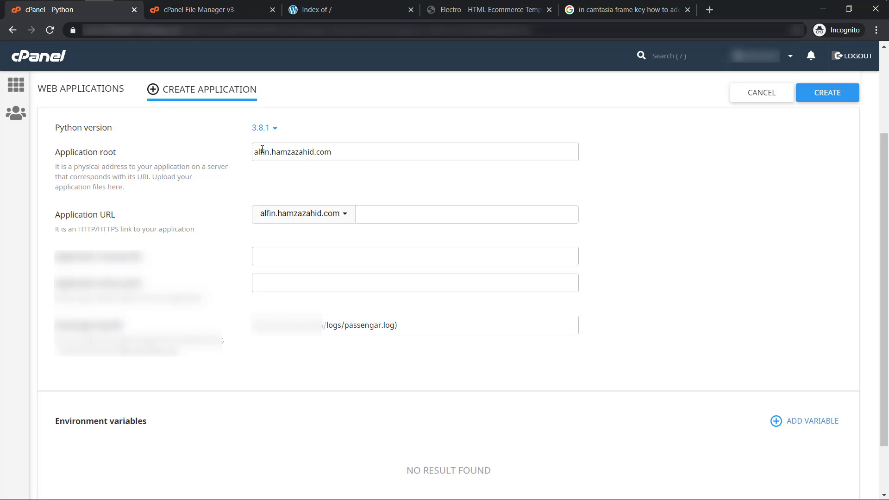
Create the Python 3.8.1 web application with the filled-in application root, URL and logs/passengar.log path
left_click(263, 129)
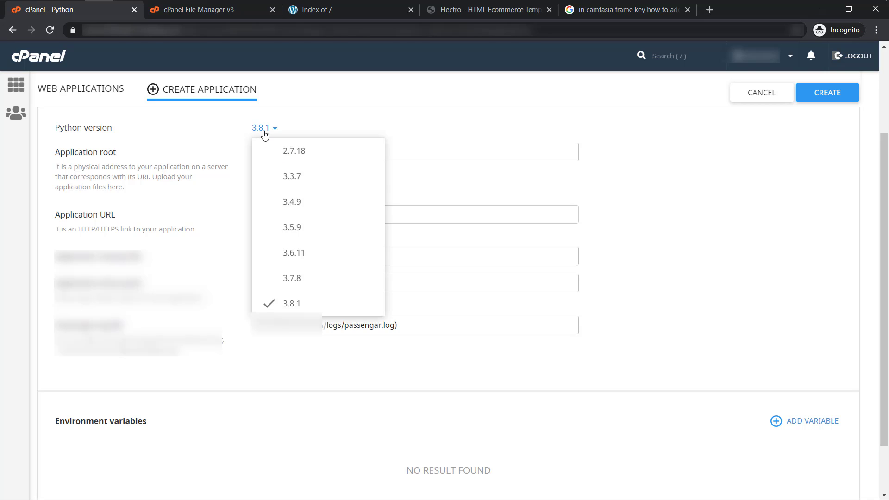
left_click(264, 133)
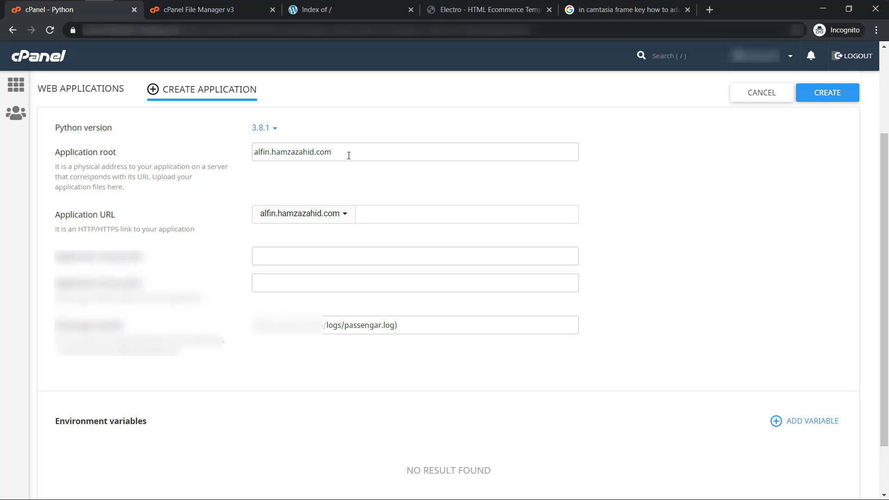
left_click_drag(348, 155, 215, 153)
left_click(330, 168)
left_click_drag(410, 325, 326, 319)
left_click(352, 343)
left_click_drag(427, 327, 327, 333)
left_click(385, 357)
left_click(824, 100)
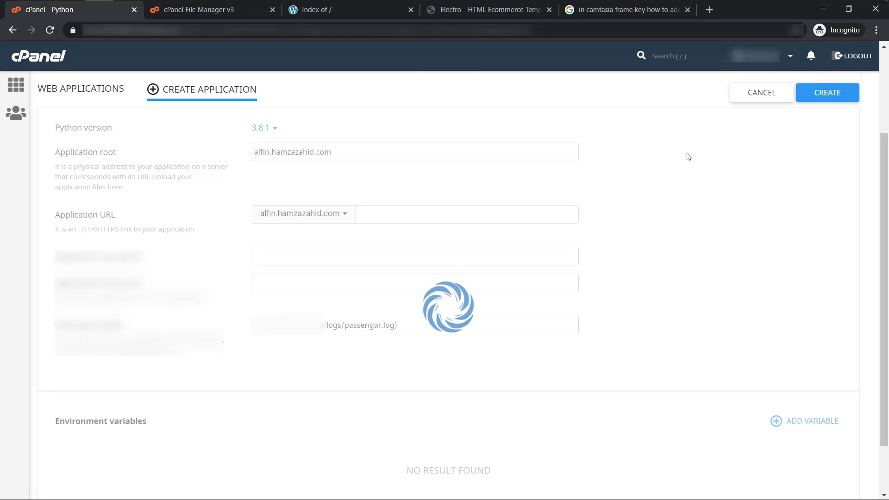
Reload the application's subdomain in the browser to check that the Python page is served
key("ctrl+Tab")
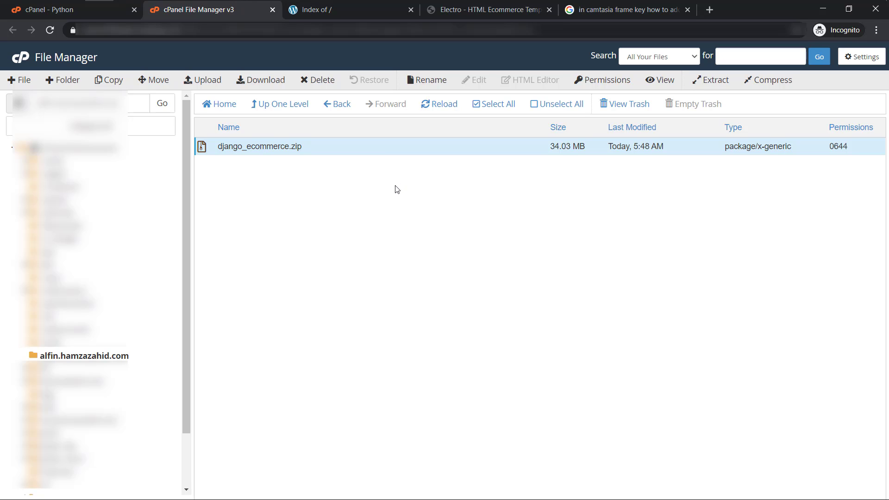
left_click(349, 13)
key("F5")
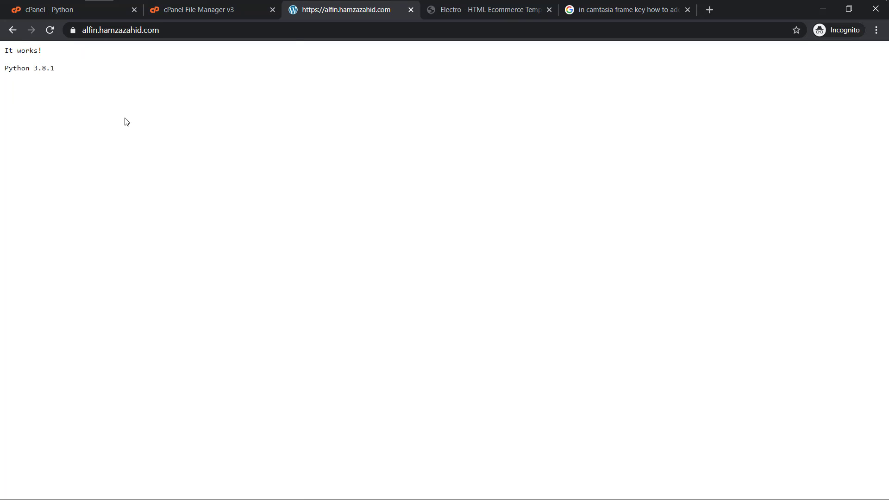
left_click_drag(21, 73, 88, 79)
left_click(249, 189)
Switch to PyCharm to examine the local django_ecommerce project's files, and return to the file manager
left_click(205, 10)
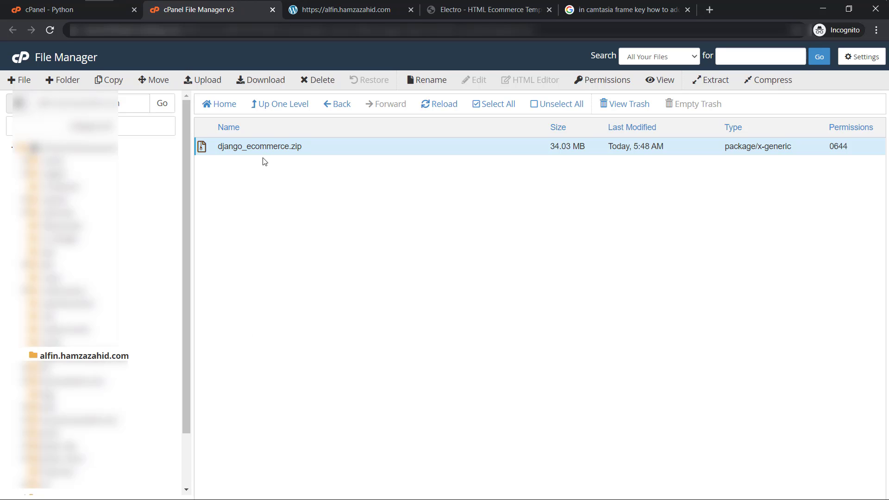
key("alt+Tab")
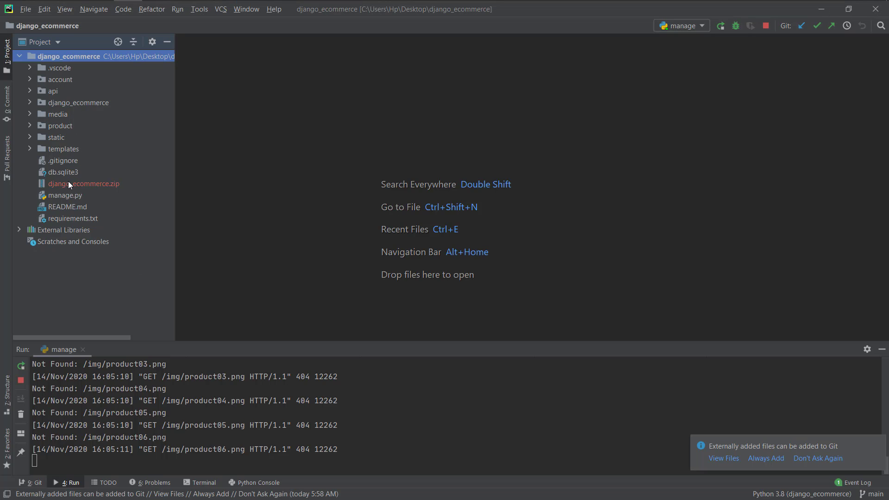
key("alt+Tab")
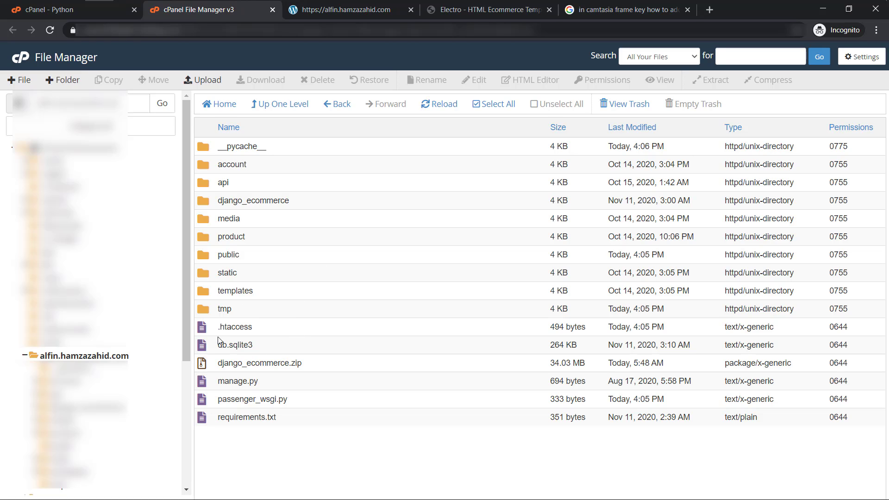
Open passenger_wsgi.py from the application's root folder for editing and delete all its default code
left_click(297, 404)
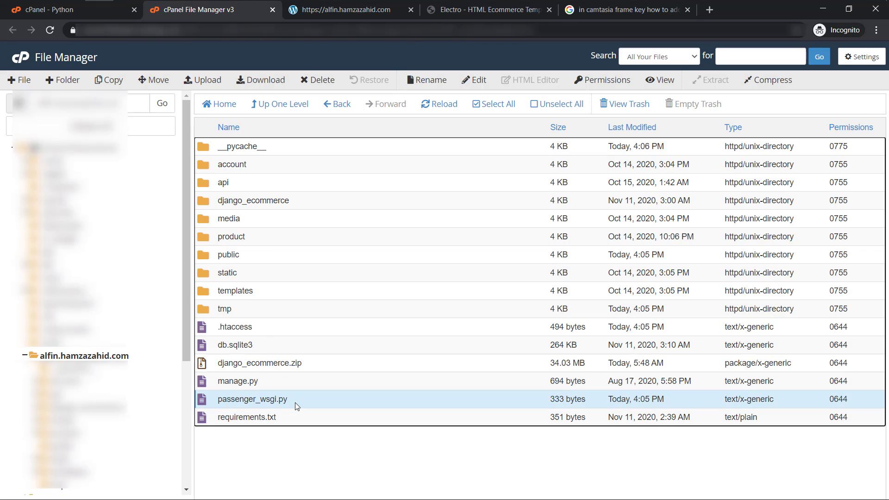
right_click(324, 399)
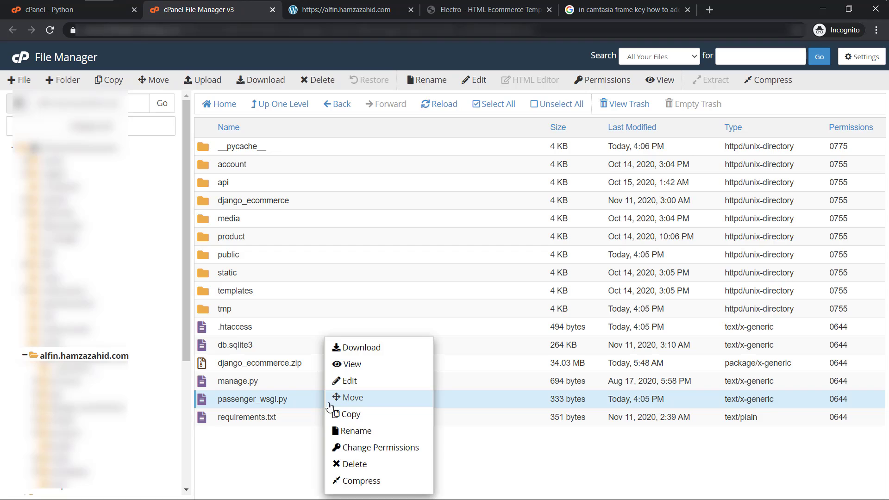
left_click(360, 389)
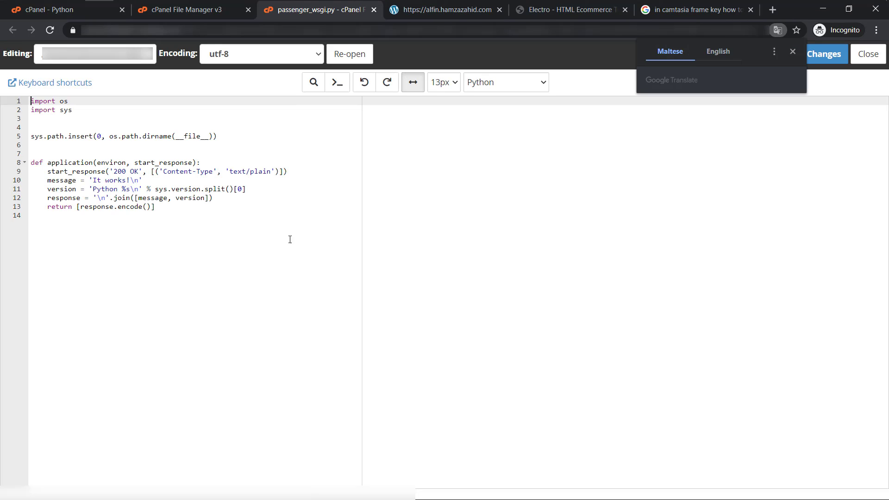
left_click(793, 51)
left_click(87, 261)
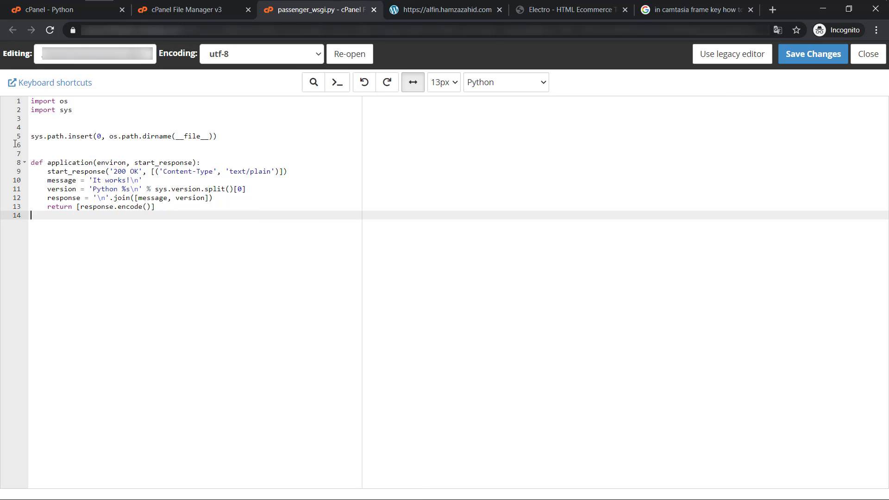
key("ctrl+a")
key("BackSpace")
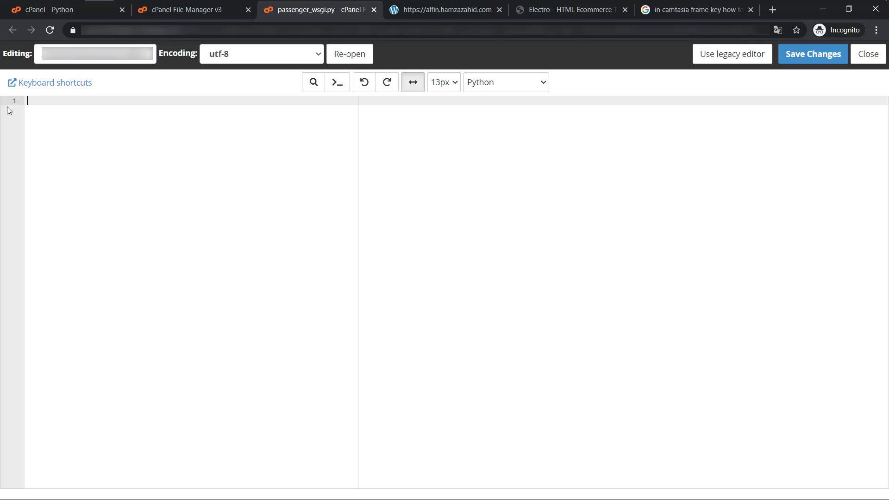
Begin an import line in passenger_wsgi.py with "from" and the project folder name django_ecommerce copied from the file manager
type("from")
left_click(185, 10)
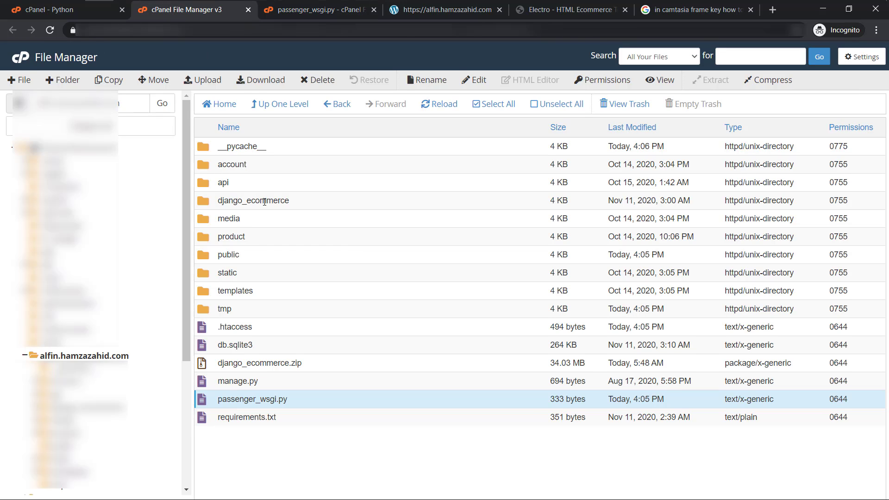
double_click(264, 200)
left_click_drag(301, 198, 220, 202)
key("Escape")
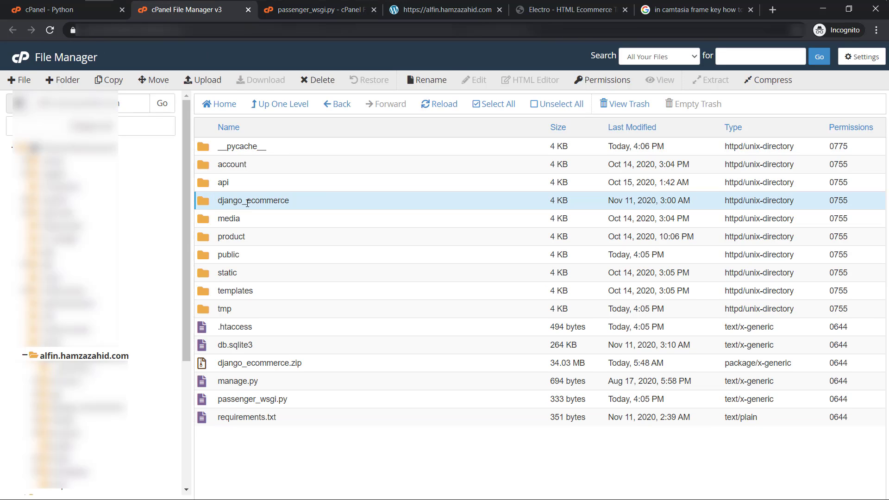
left_click(288, 10)
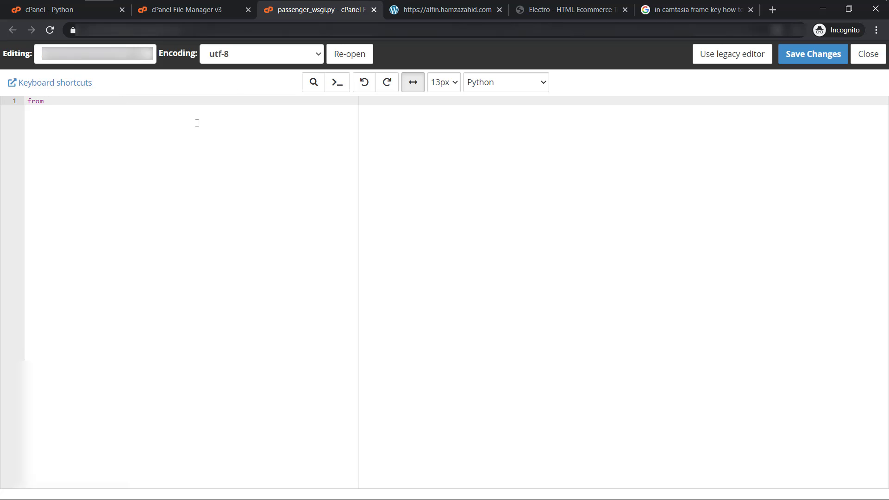
key("ctrl+z")
left_click(208, 16)
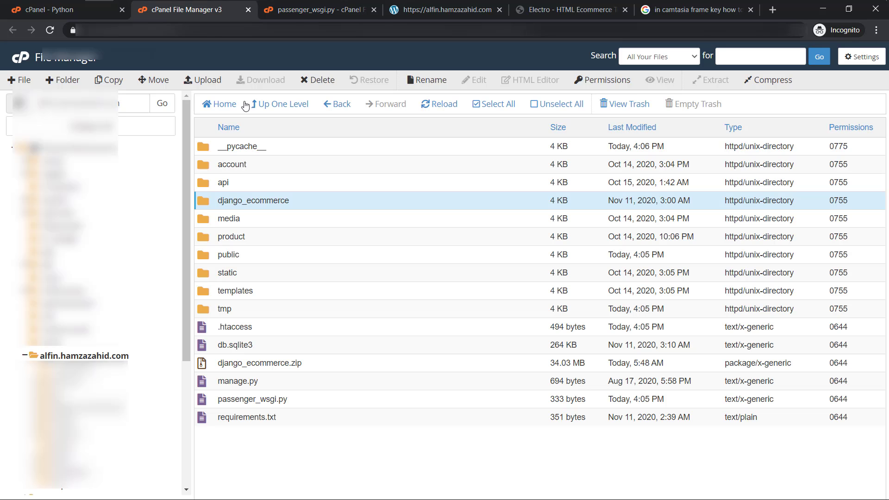
double_click(281, 199)
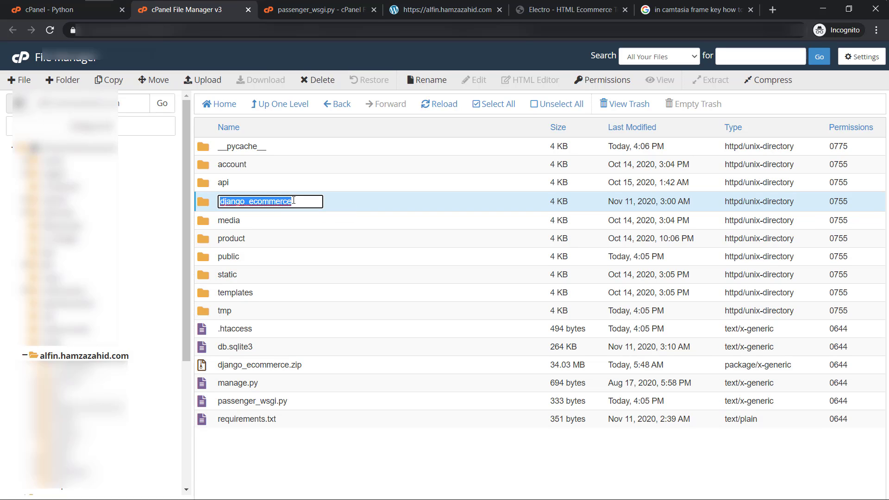
key("ctrl+c")
left_click(290, 13)
key("ctrl+v")
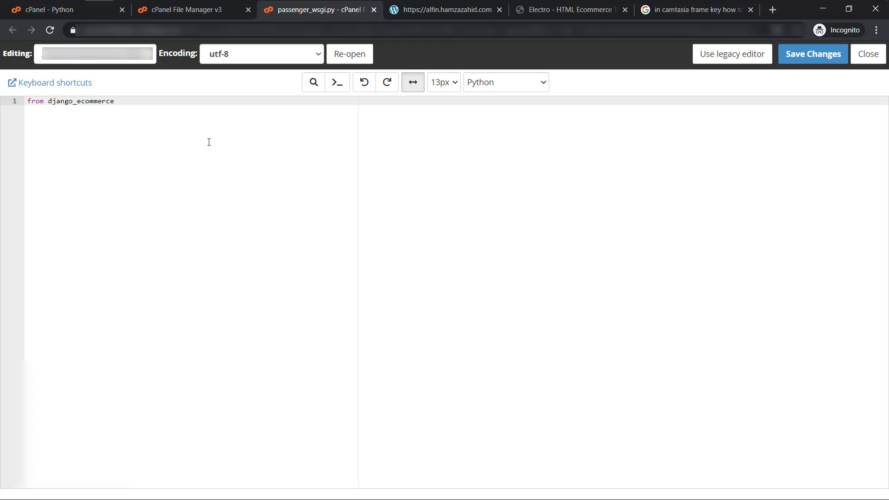
Complete the import line with ".wsgi import application" and save passenger_wsgi.py
type(".wsgi import applicat")
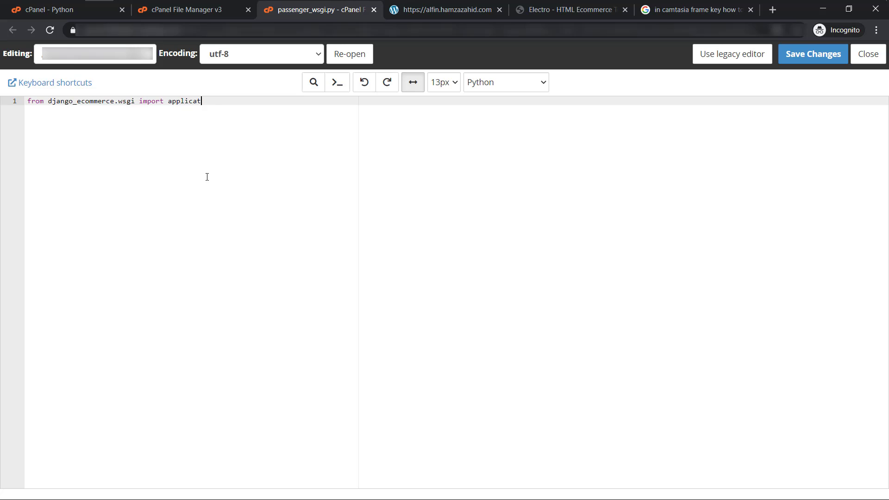
type("ion")
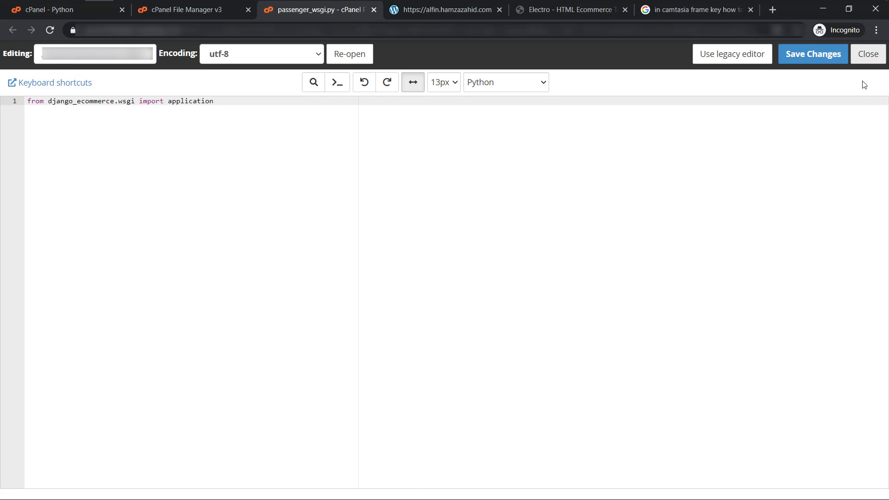
left_click(813, 54)
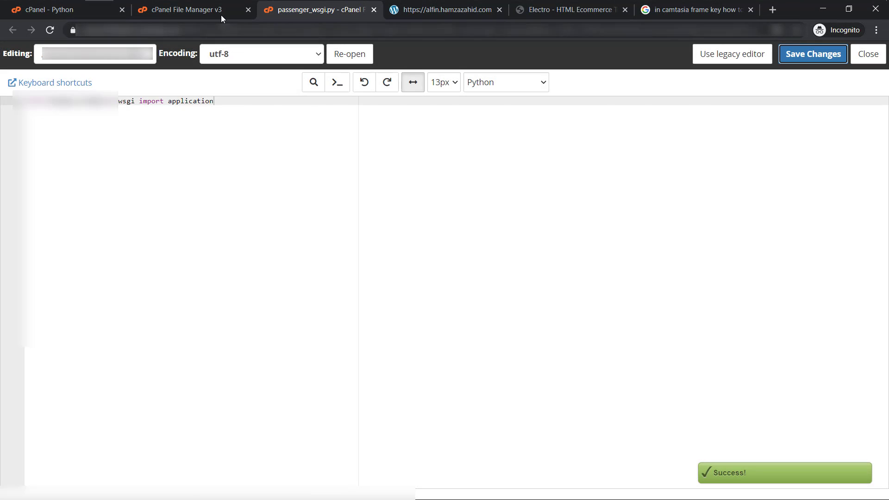
Add requirements.txt to the Python application's configuration files and run pip install with it
left_click(221, 15)
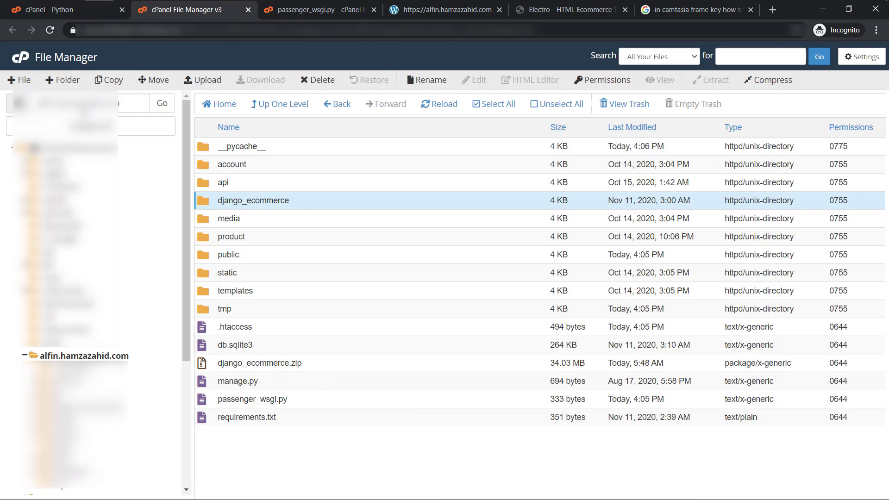
left_click(60, 9)
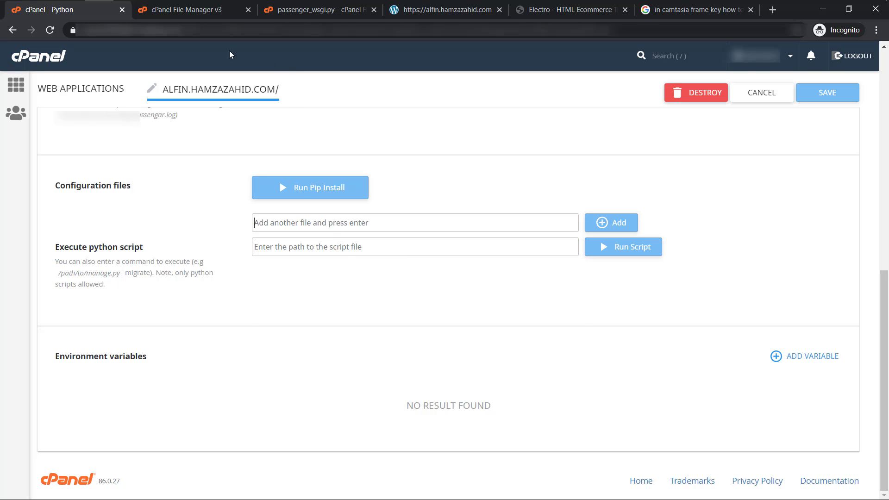
left_click(204, 13)
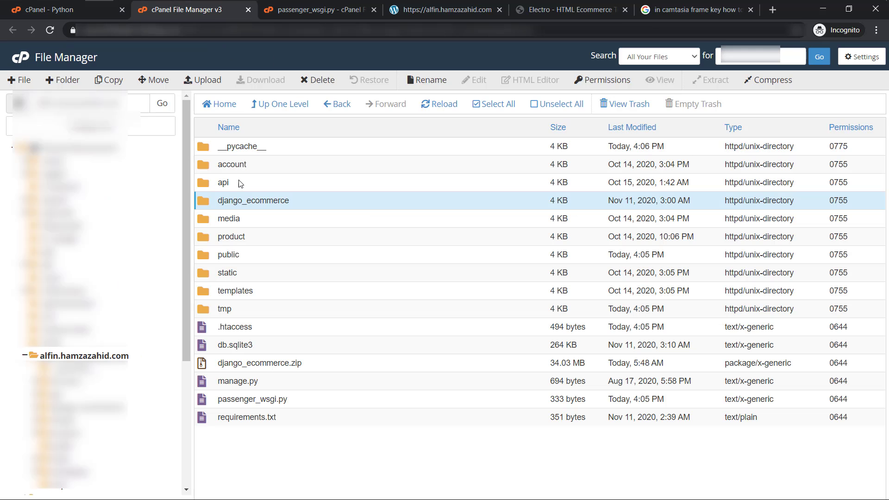
double_click(270, 416)
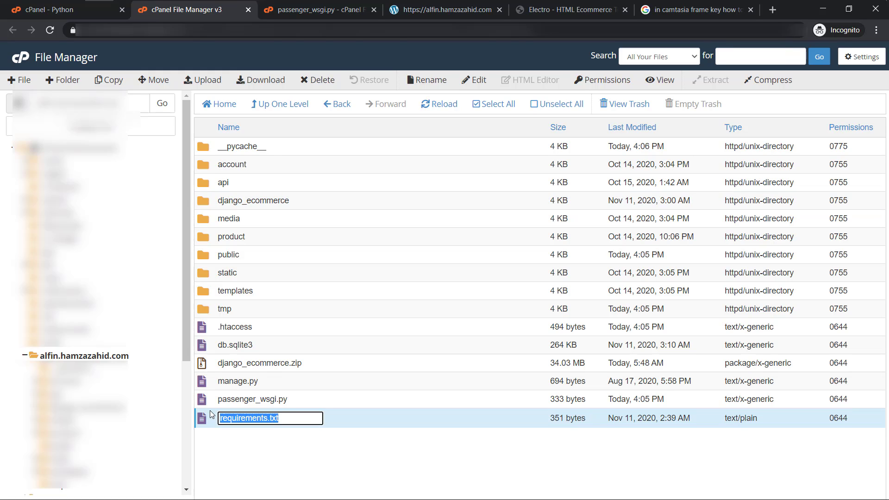
left_click(271, 437)
double_click(274, 418)
left_click(82, 18)
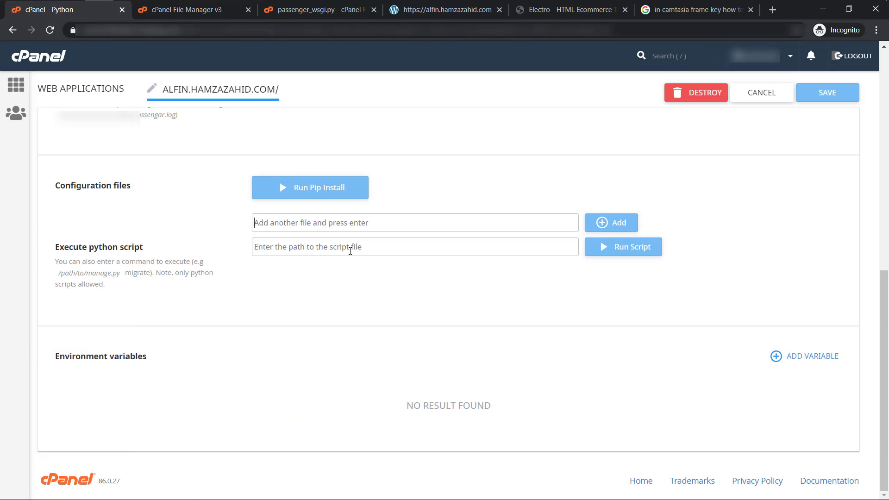
key("ctrl+v")
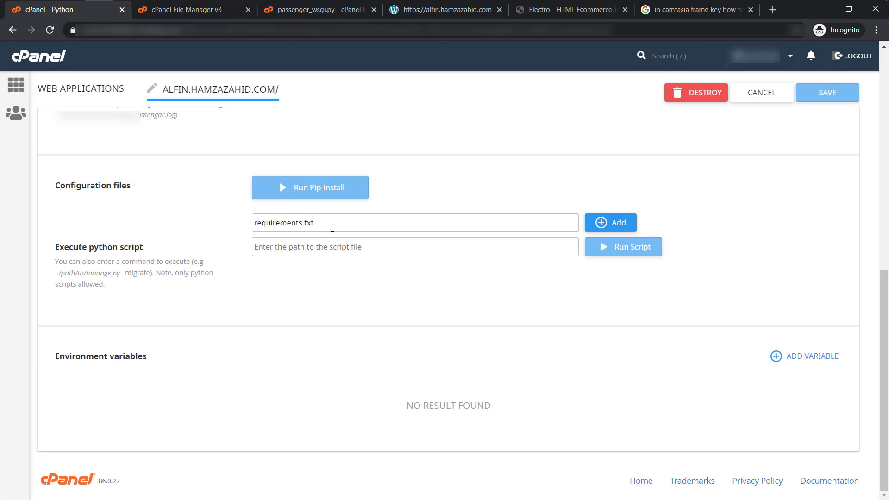
left_click(619, 225)
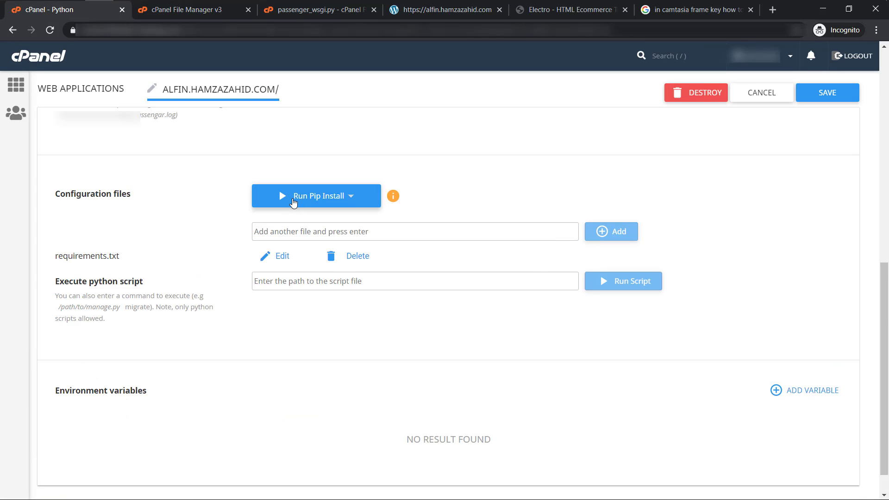
left_click(293, 203)
left_click(295, 220)
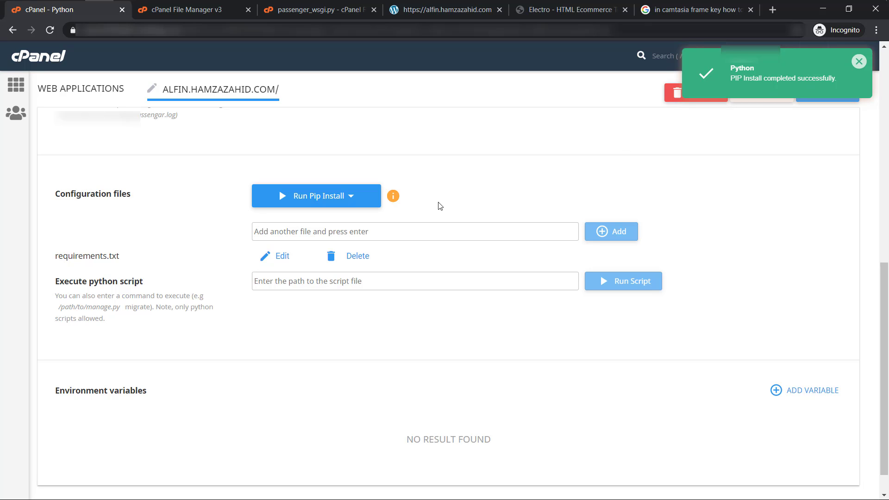
Reload the application's live subdomain to check whether it shows the Electro store page
left_click(552, 14)
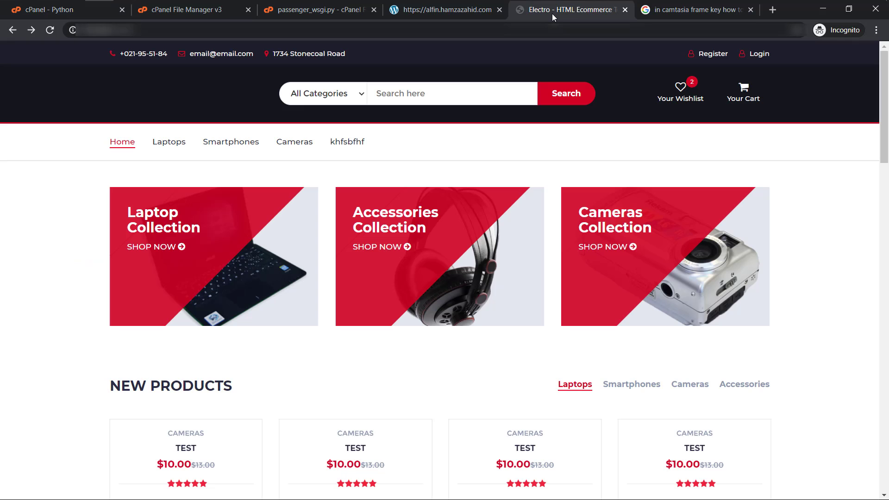
left_click(463, 11)
key("F5")
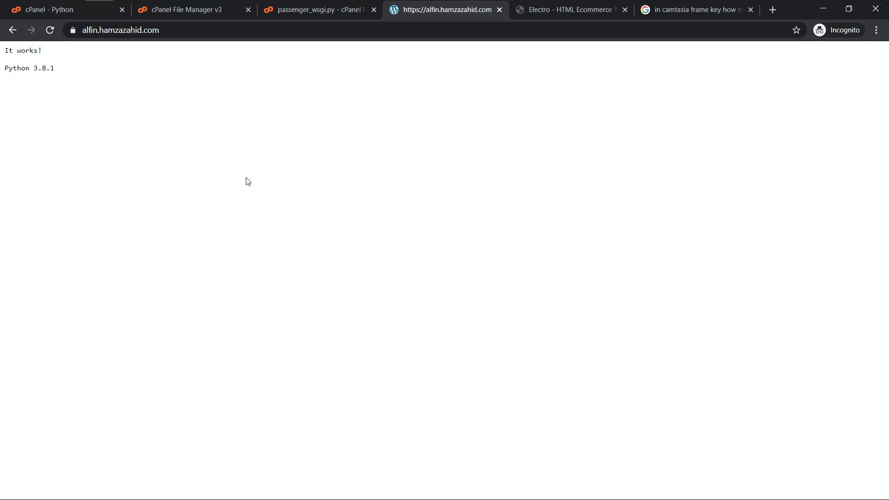
left_click(195, 29)
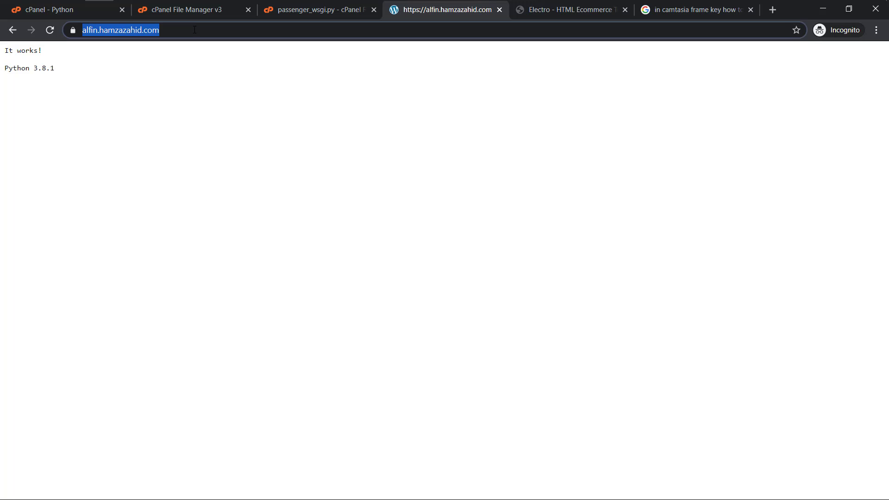
left_click(220, 141)
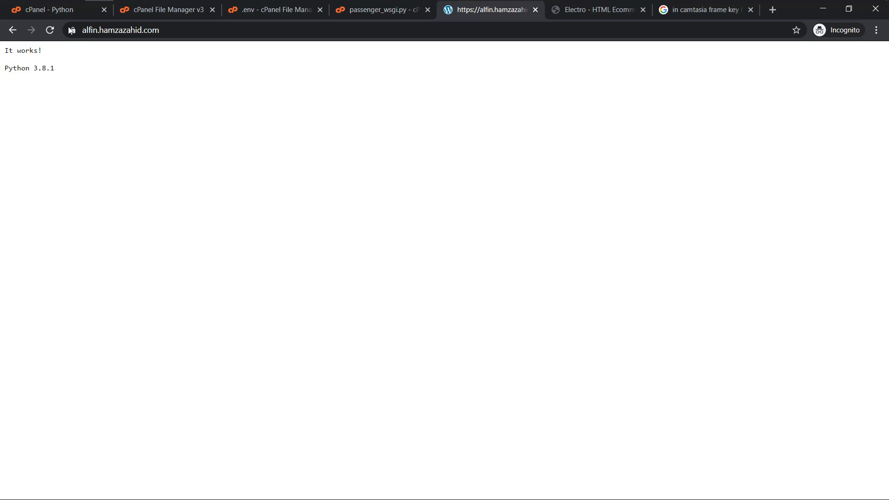
Restart the subdomain's Python 3.8.1 application from the web applications list and reload its live site
left_click(60, 11)
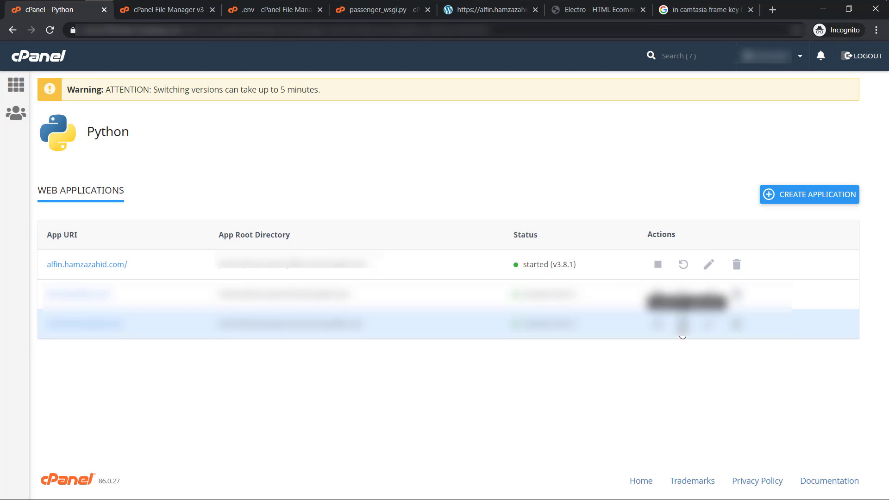
left_click(683, 265)
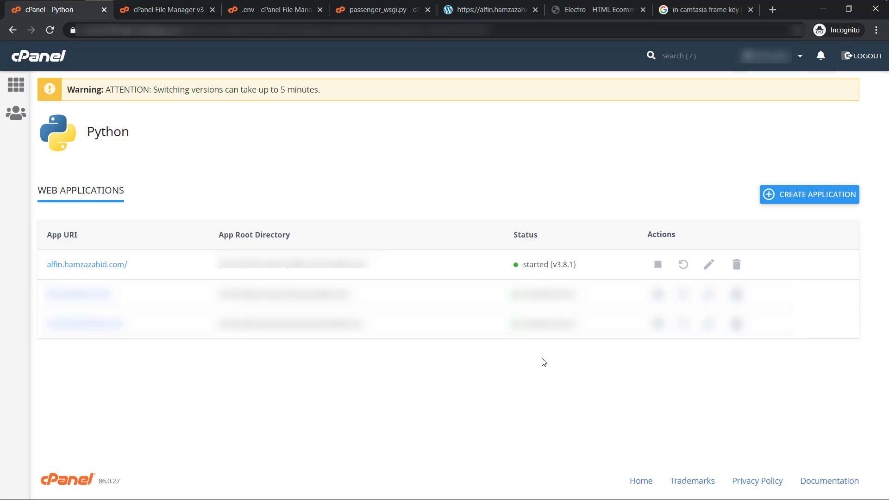
left_click(503, 10)
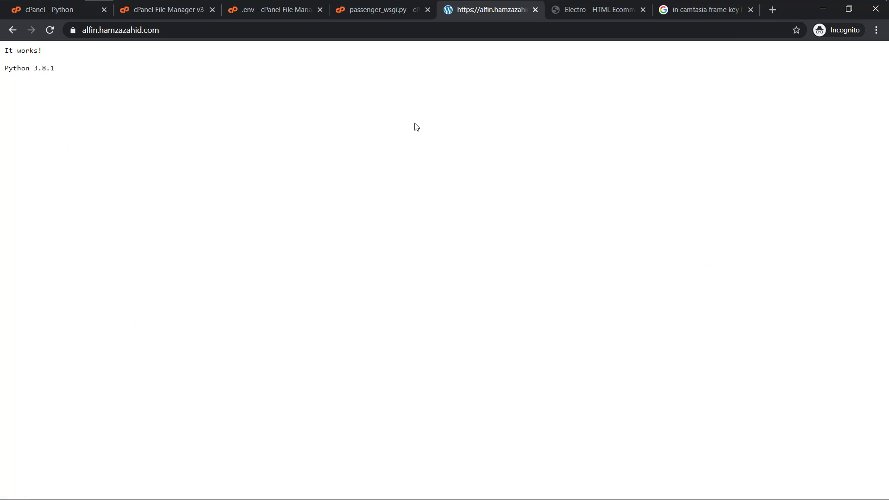
key("F5")
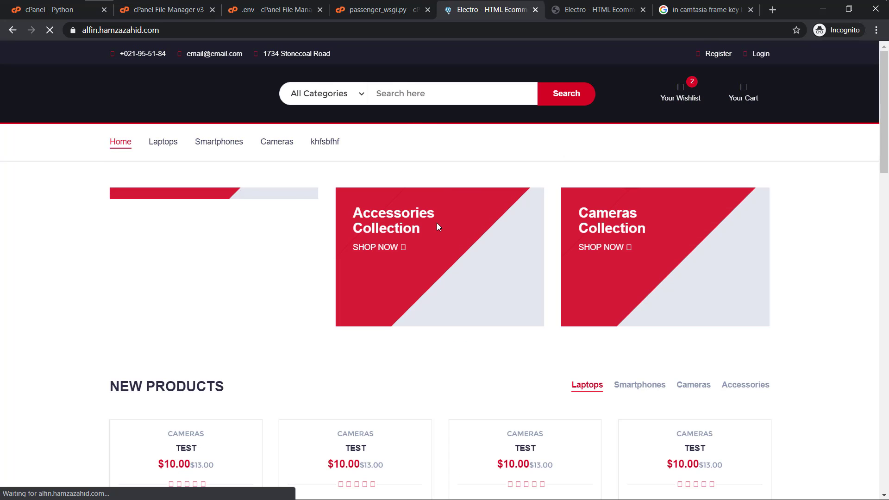
double_click(290, 29)
left_click(430, 109)
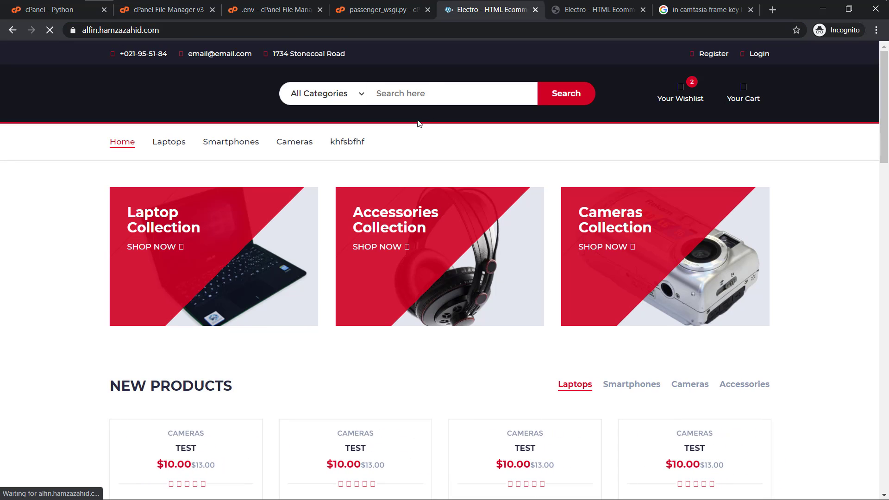